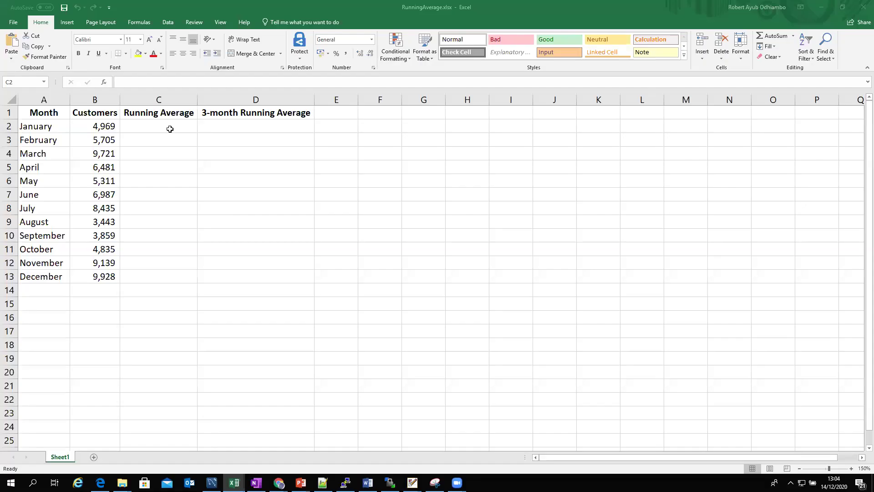
- Enter =AVERAGE($B$2,B2) in C2 so January's running average shows 4,969
{"action": "left_click", "coordinate": [170, 128]}
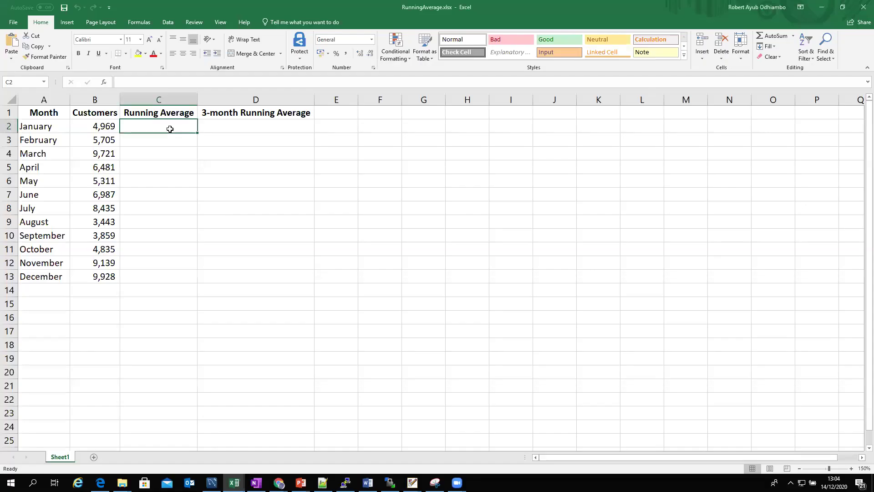
{"action": "type", "text": "="}
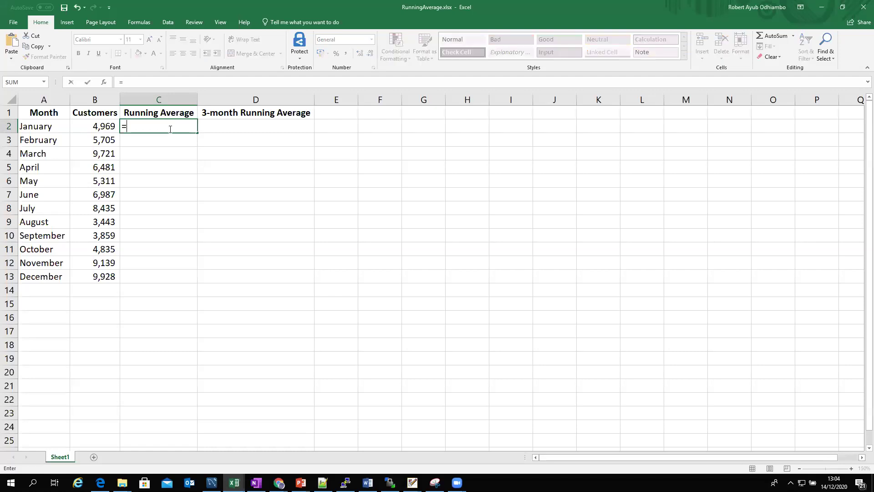
{"action": "type", "text": "Ave"}
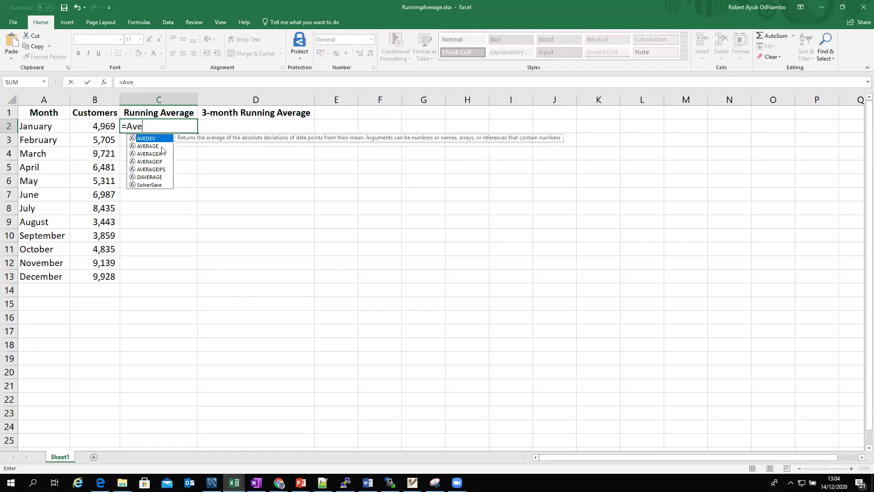
{"action": "double_click", "coordinate": [151, 146]}
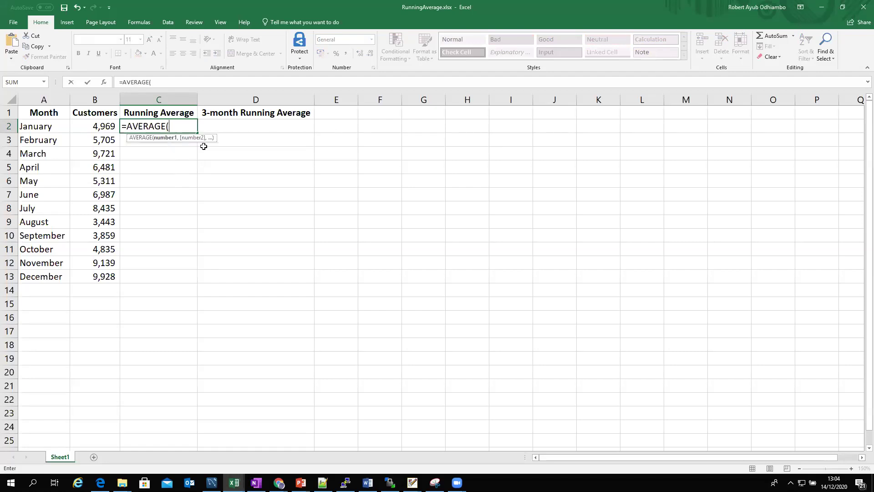
{"action": "left_click", "coordinate": [103, 126]}
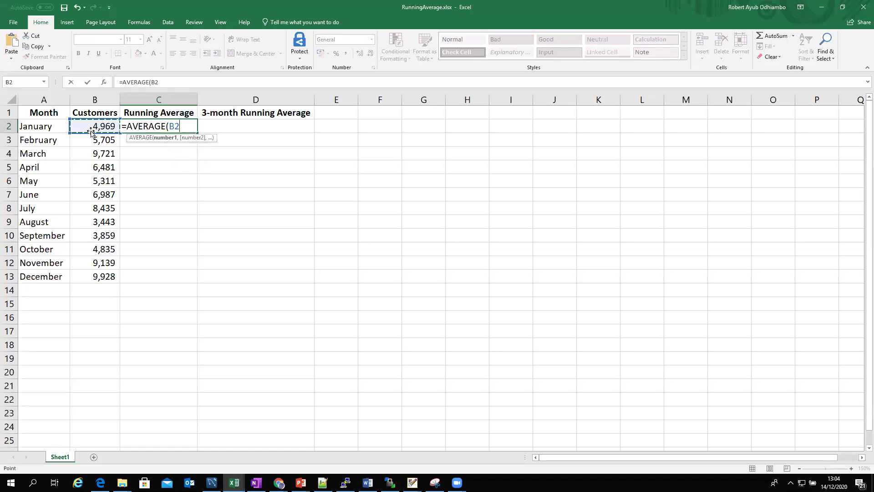
{"action": "key", "text": "Left"}
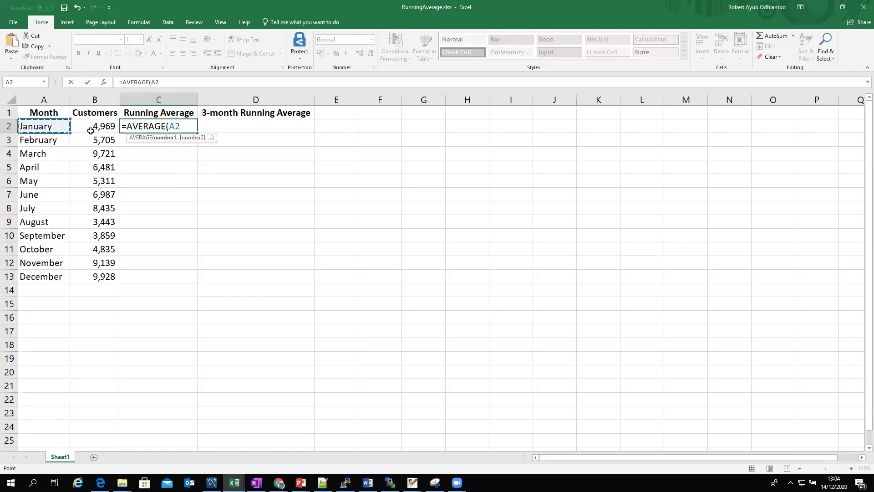
{"action": "left_click", "coordinate": [90, 131]}
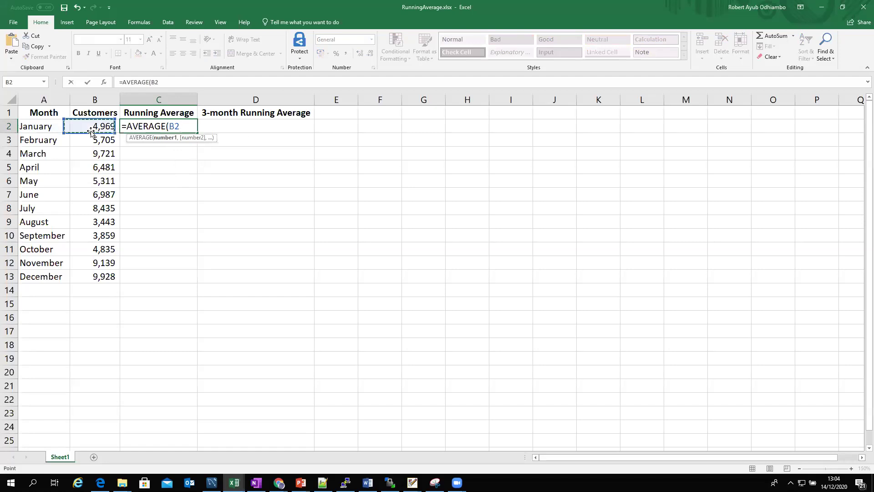
{"action": "left_click", "coordinate": [171, 126]}
{"action": "type", "text": "$"}
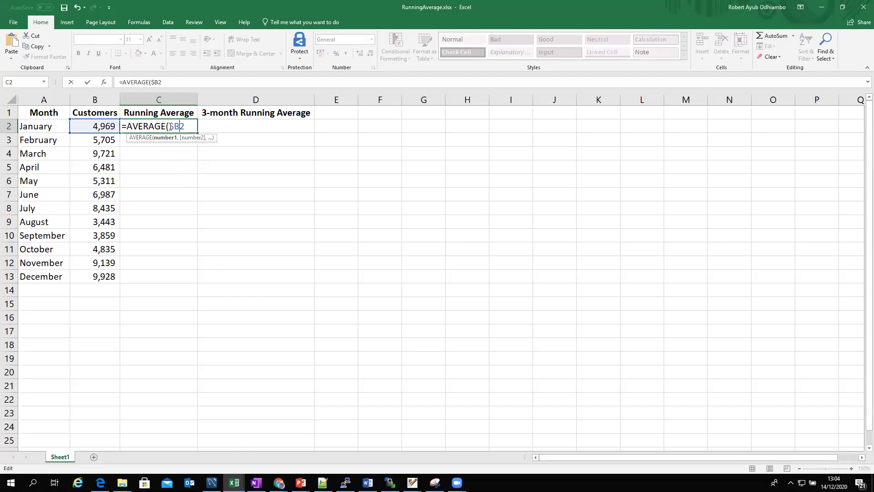
{"action": "key", "text": "Right"}
{"action": "type", "text": "$2,"}
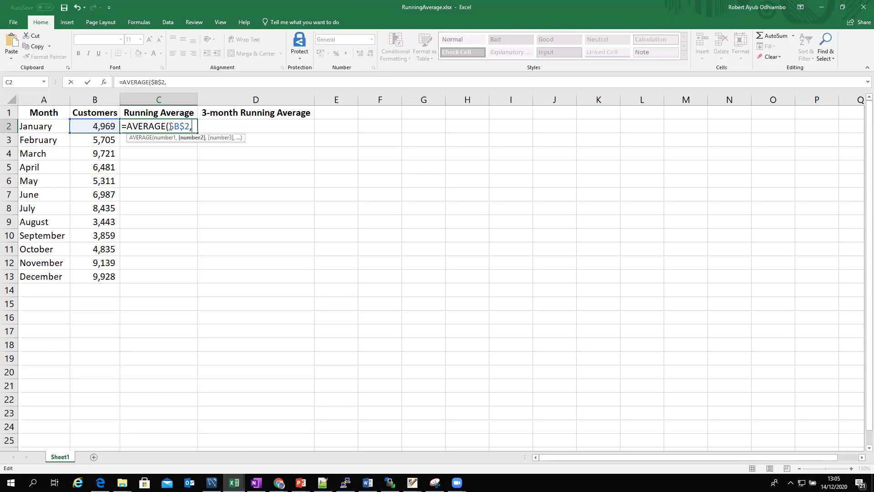
{"action": "left_click", "coordinate": [104, 126]}
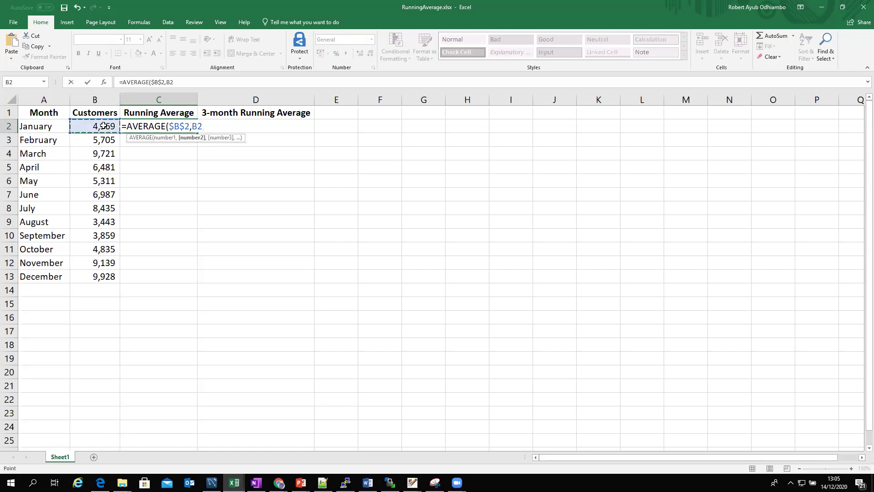
{"action": "type", "text": ")"}
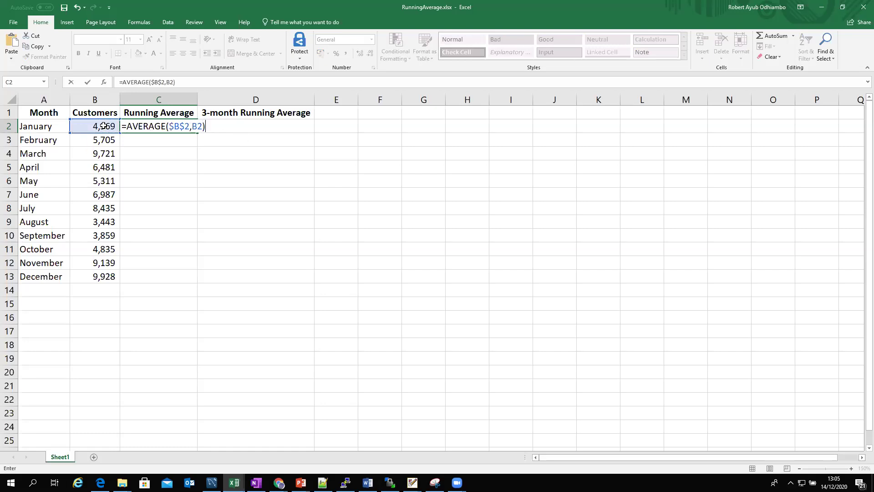
{"action": "key", "text": "Return"}
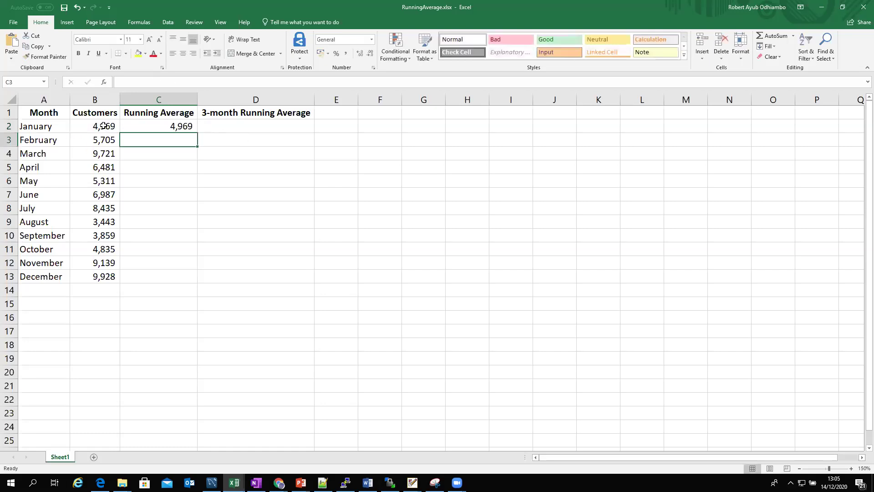
- Copy C2's running average to February and March, checking each against the averaged customer counts
{"action": "left_click", "coordinate": [177, 126]}
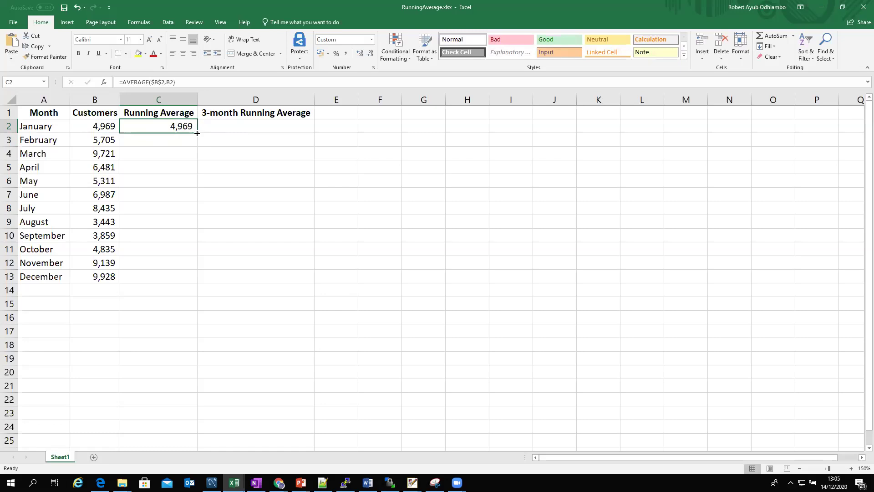
{"action": "left_click_drag", "start_coordinate": [197, 133], "coordinate": [198, 146]}
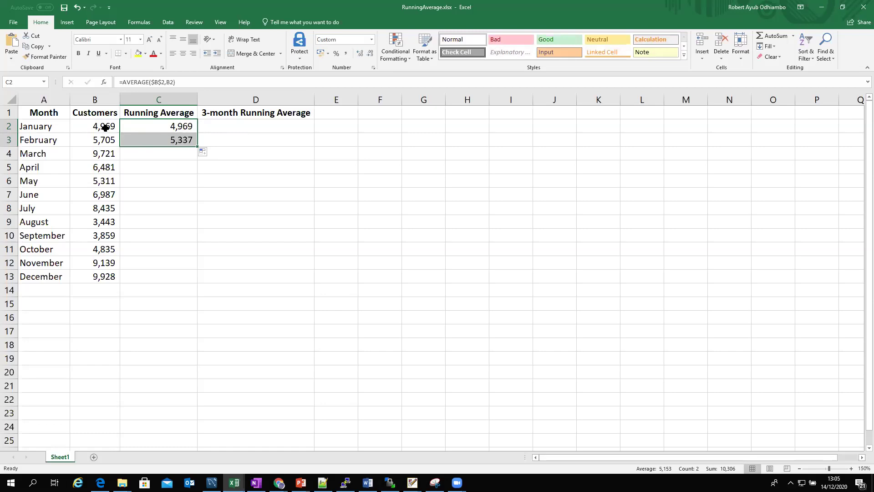
{"action": "left_click_drag", "start_coordinate": [106, 128], "coordinate": [104, 141]}
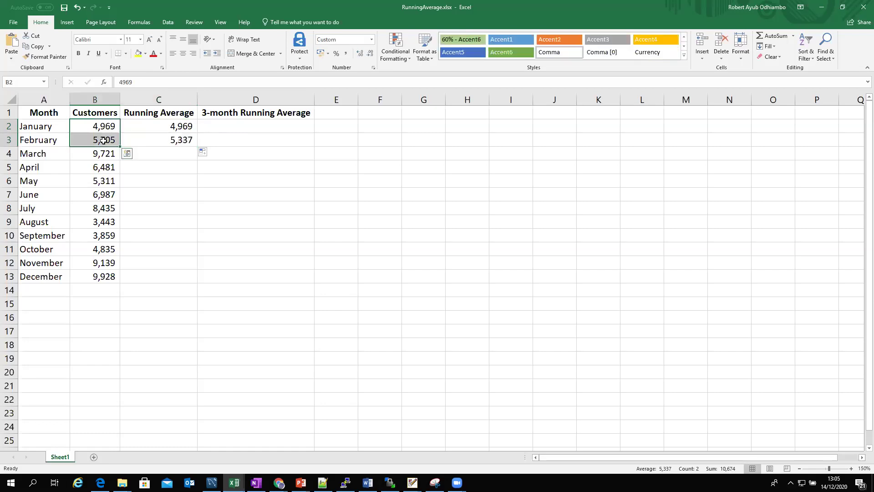
{"action": "left_click", "coordinate": [180, 128]}
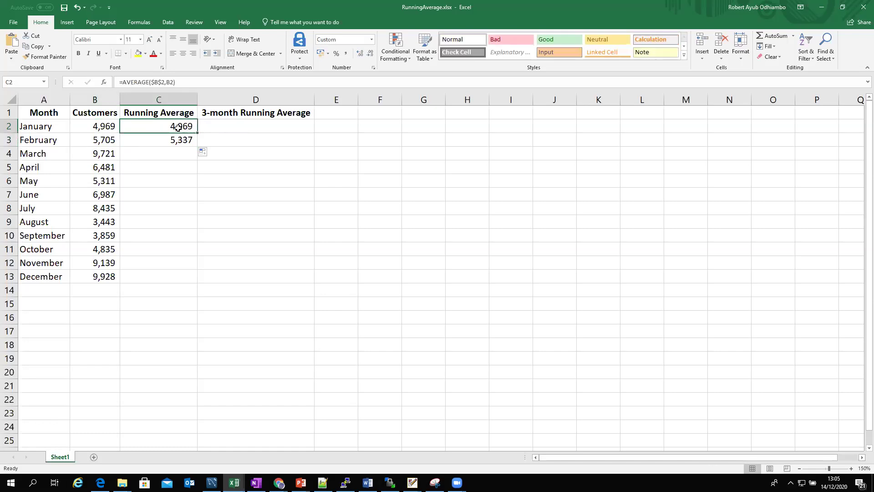
{"action": "left_click_drag", "start_coordinate": [178, 128], "coordinate": [197, 164]}
{"action": "left_click_drag", "start_coordinate": [103, 126], "coordinate": [101, 151]}
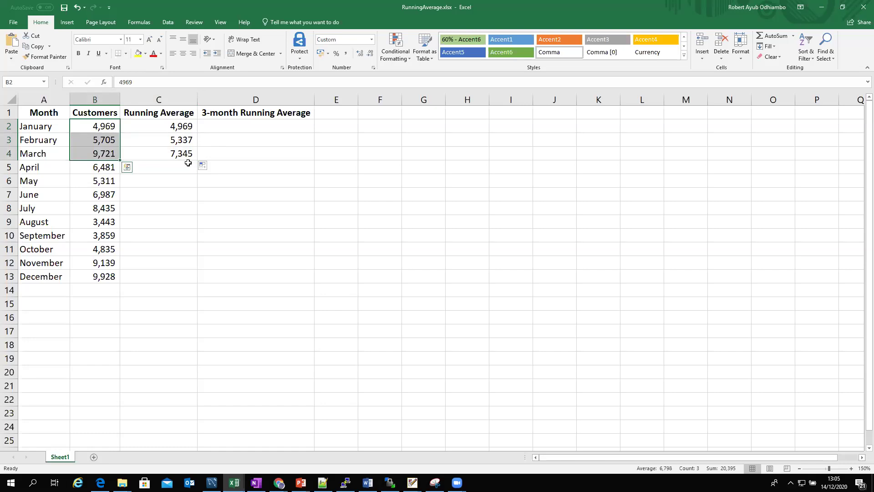
- Fill the running average formula down to C13, ending at 7,449 for December
{"action": "left_click", "coordinate": [183, 128]}
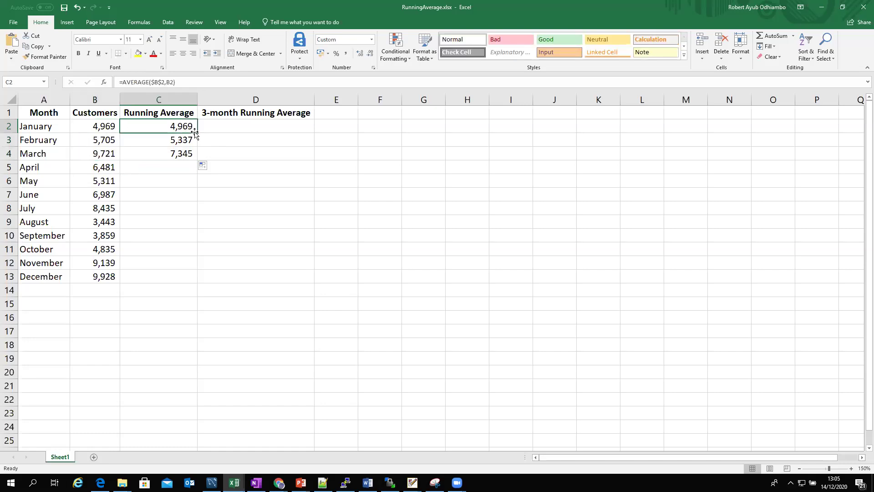
{"action": "key", "text": "ctrl+shift+Down"}
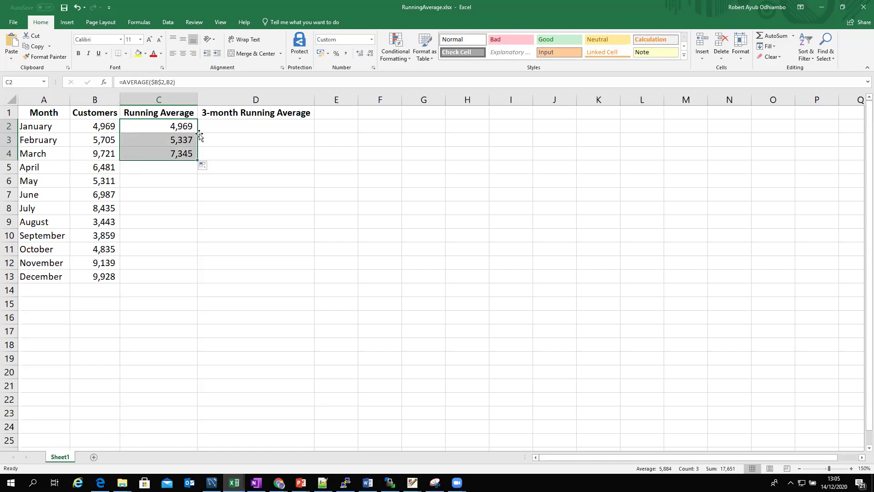
{"action": "double_click", "coordinate": [196, 160]}
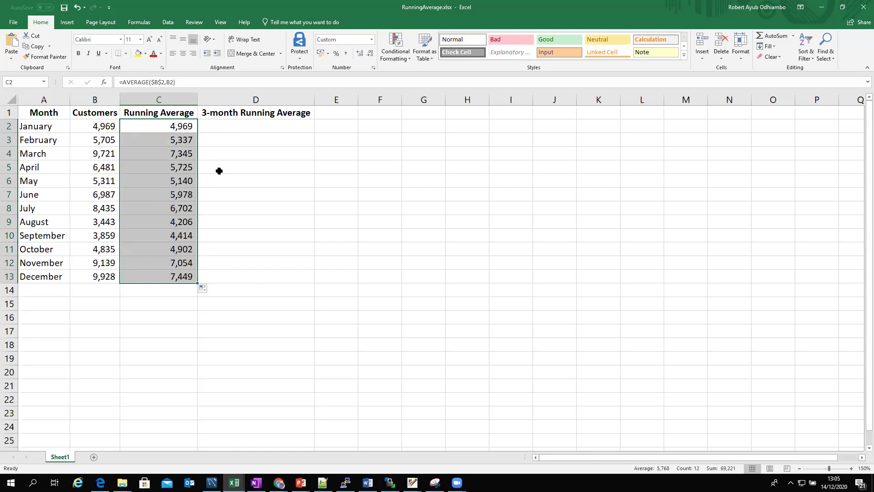
{"action": "left_click", "coordinate": [244, 124]}
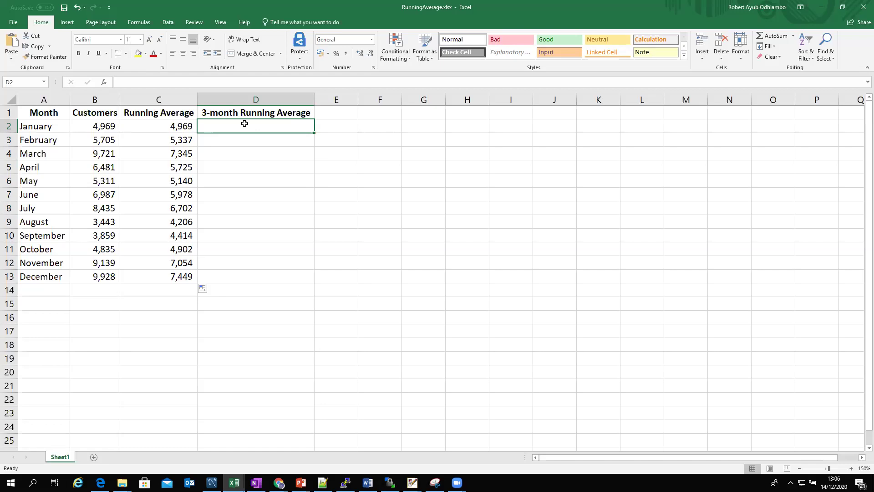
- Enter =AVERAGE(C2:C4) in D4 as March's 3-month running average
{"action": "left_click", "coordinate": [268, 157]}
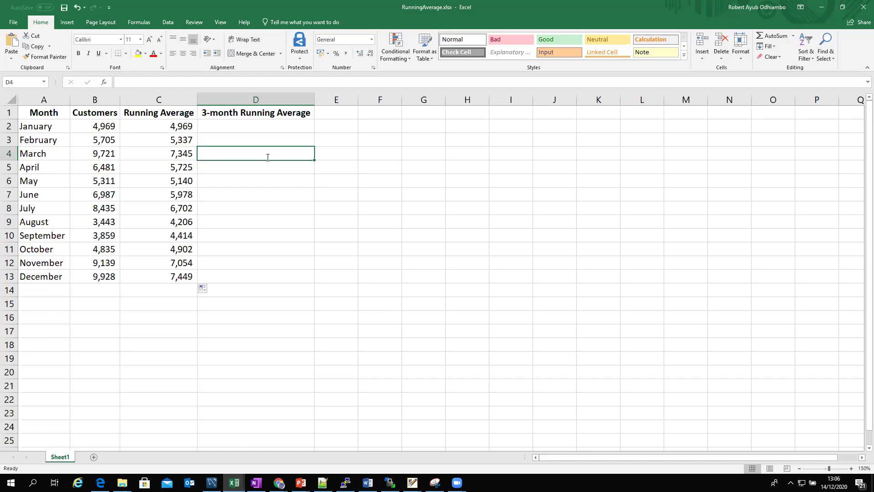
{"action": "type", "text": "=AVERAG"}
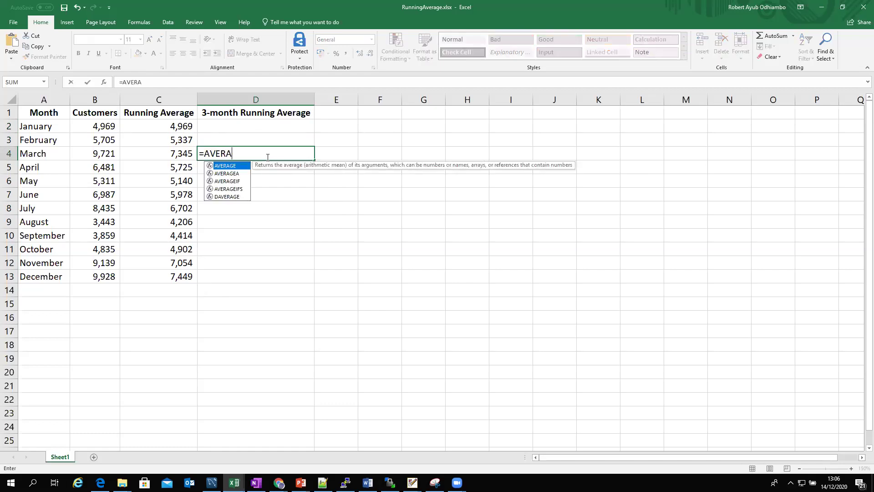
{"action": "double_click", "coordinate": [240, 167]}
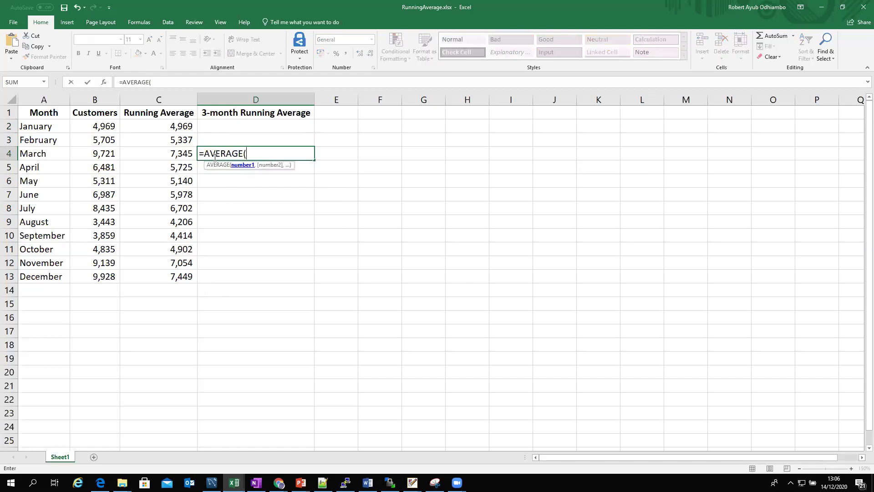
{"action": "left_click_drag", "start_coordinate": [181, 126], "coordinate": [180, 147]}
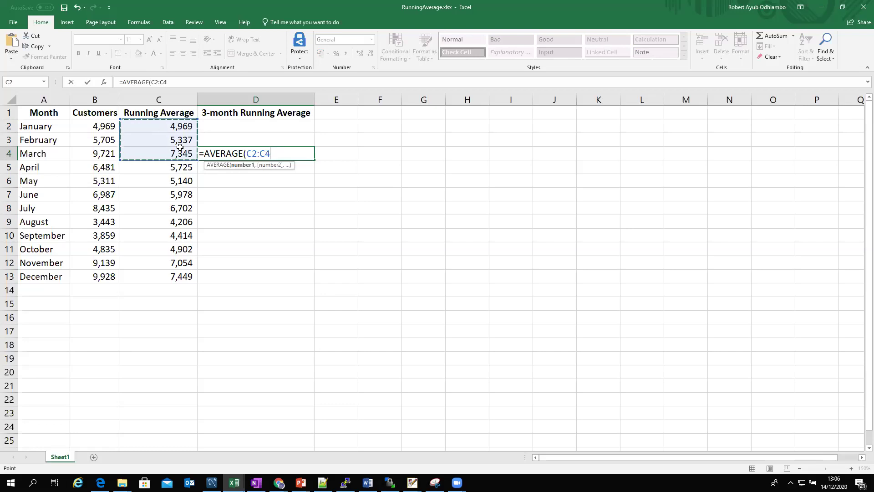
{"action": "type", "text": ")"}
{"action": "key", "text": "Return"}
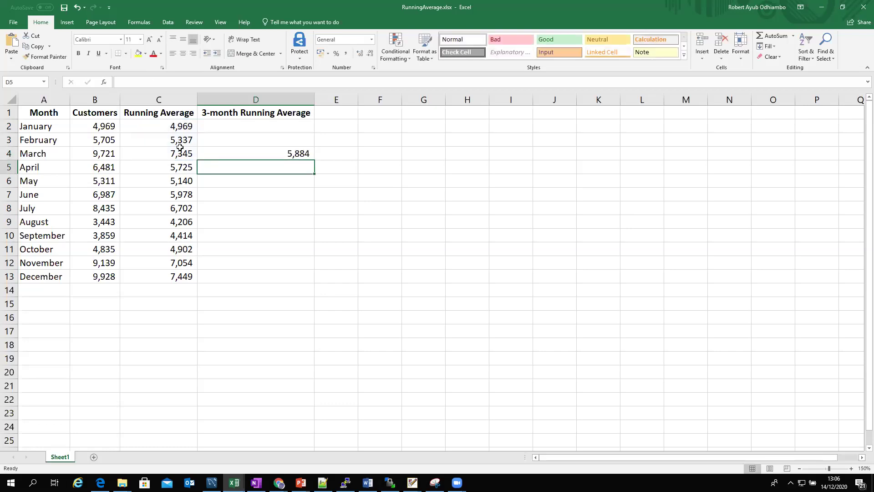
- Verify D4's 5,884 against C2:C4, then fill the formula down to D13, ending at 6,468
{"action": "left_click", "coordinate": [294, 153]}
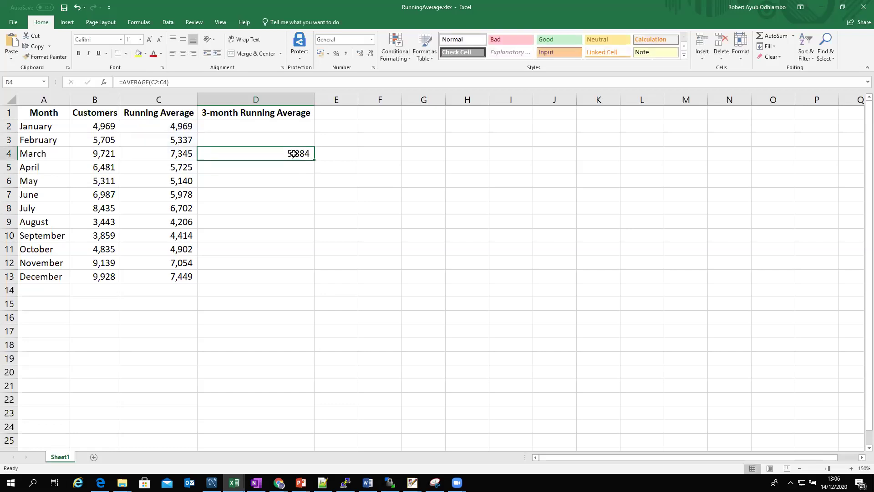
{"action": "left_click_drag", "start_coordinate": [186, 126], "coordinate": [186, 147]}
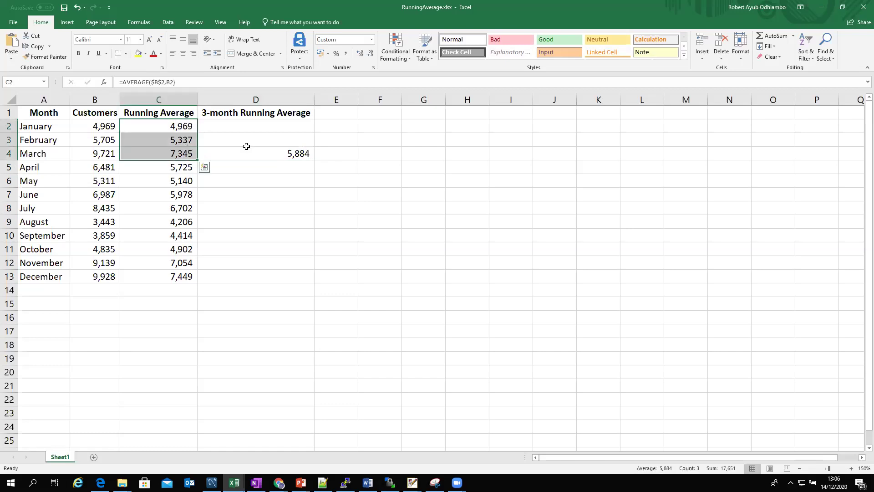
{"action": "left_click", "coordinate": [293, 156]}
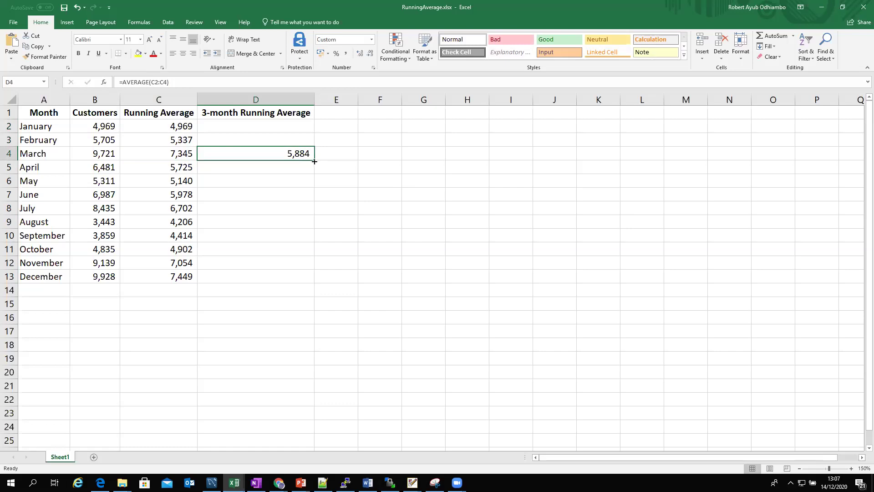
{"action": "double_click", "coordinate": [314, 161]}
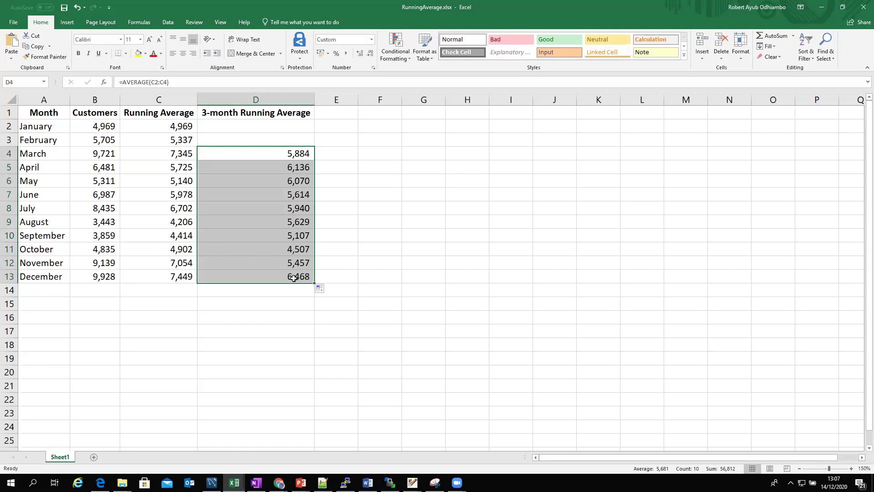
{"action": "left_click", "coordinate": [295, 278]}
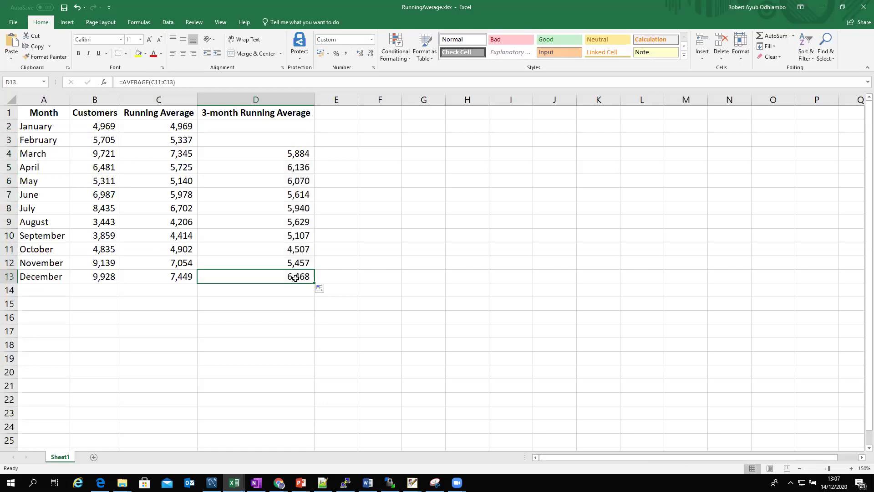